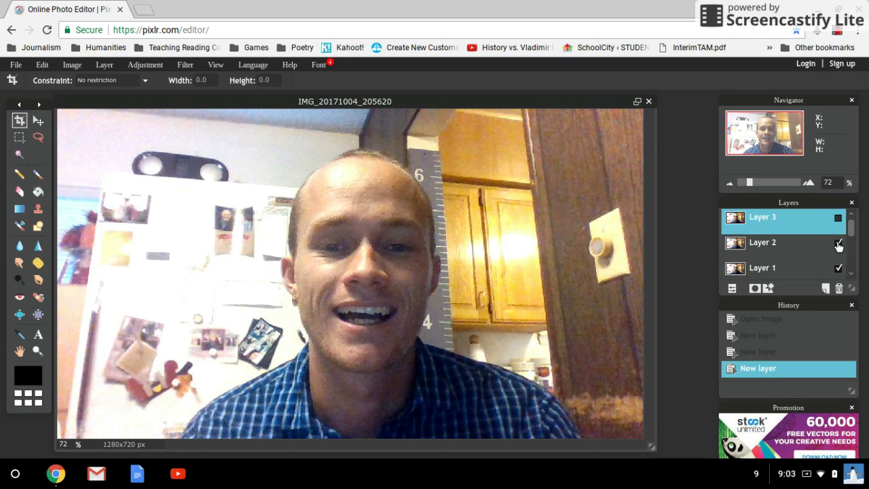
Hide Layer 2 and Layer 1 to view the photos beneath, and make Layers 1, 2 and 3 visible again.
left_click(838, 244)
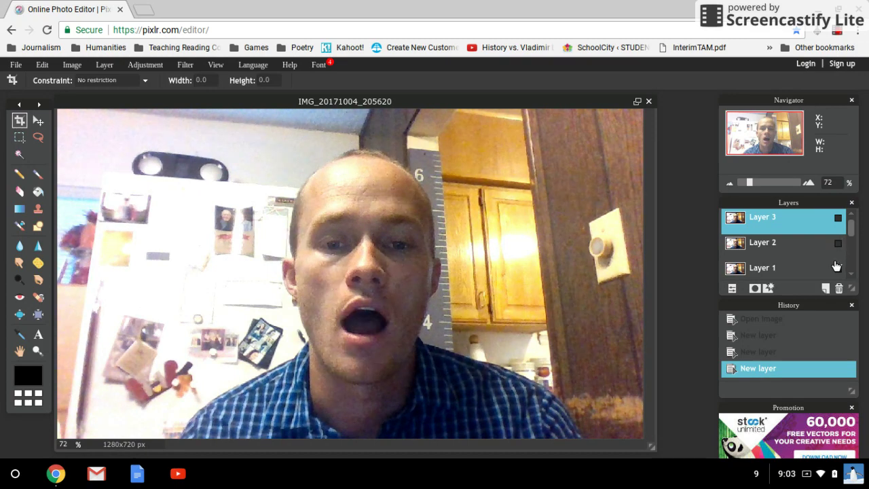
left_click(837, 269)
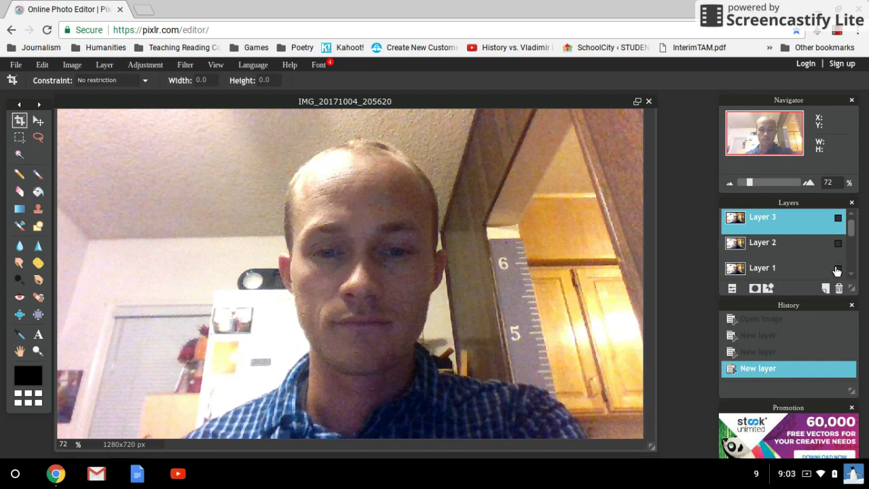
left_click(836, 269)
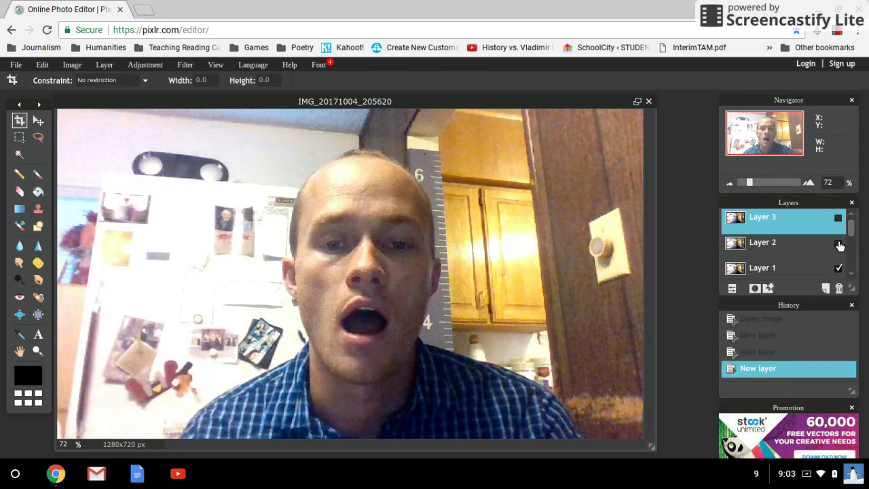
left_click(839, 243)
left_click(837, 219)
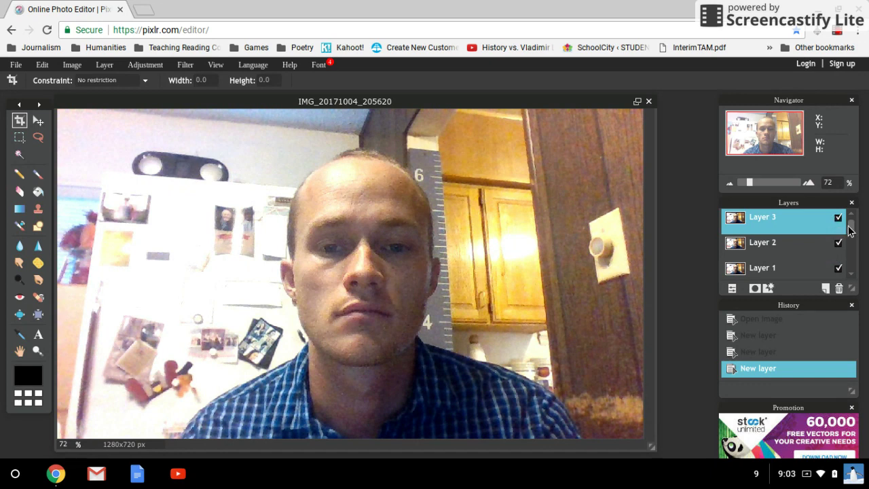
Unlock the Background layer and delete it from the layer stack.
left_click_drag(850, 231, 851, 258)
left_click(791, 264)
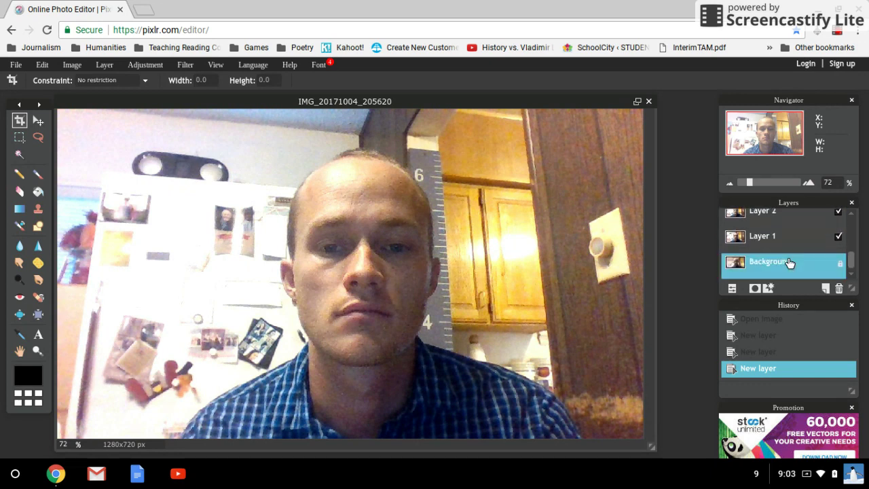
double_click(840, 266)
left_click(838, 289)
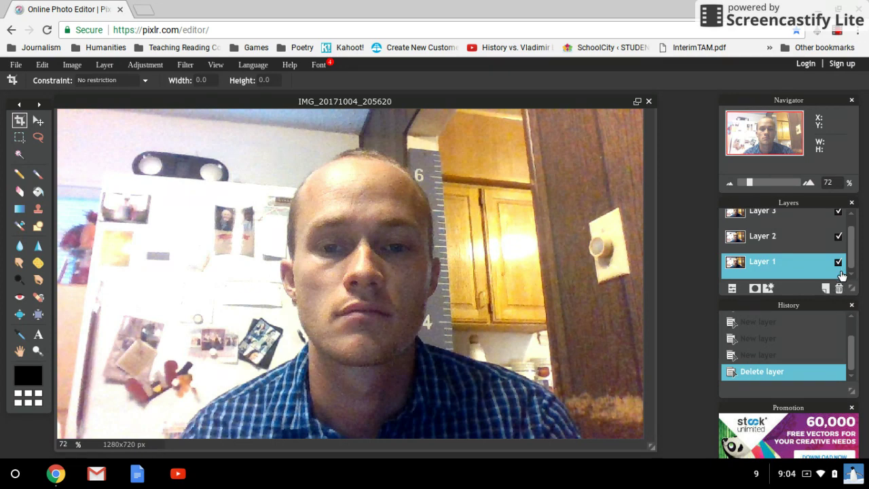
Hide Layers 3, 2 and 1 one after another to compare their photos, and show all three again.
scroll(849, 248, "up", 1)
scroll(857, 253, "down", 1)
left_click(838, 213)
left_click(837, 236)
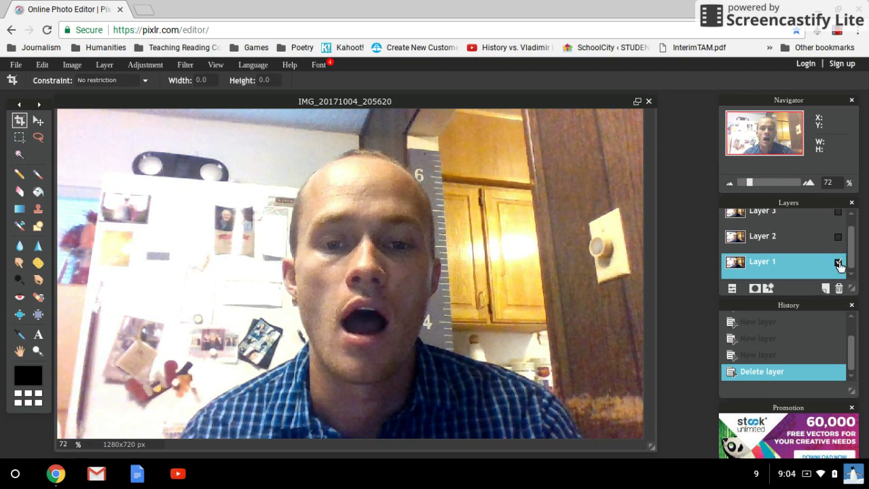
left_click(838, 264)
left_click(838, 263)
left_click(838, 237)
left_click(838, 213)
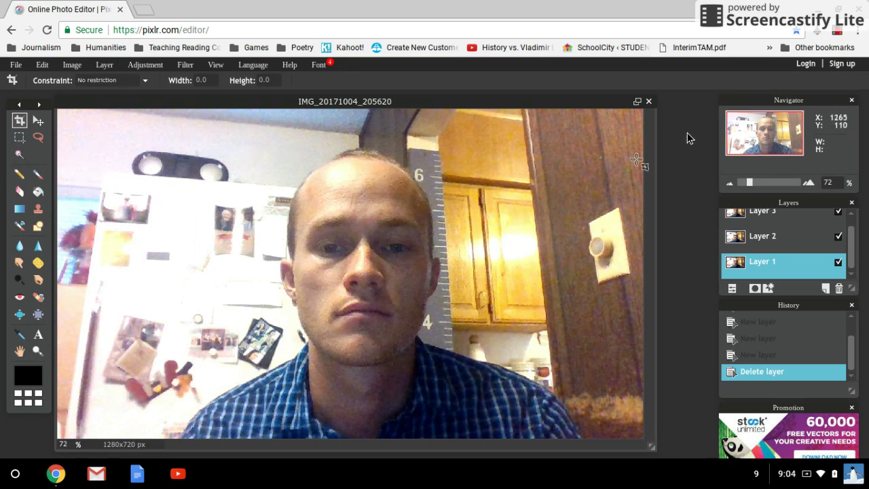
left_click(838, 32)
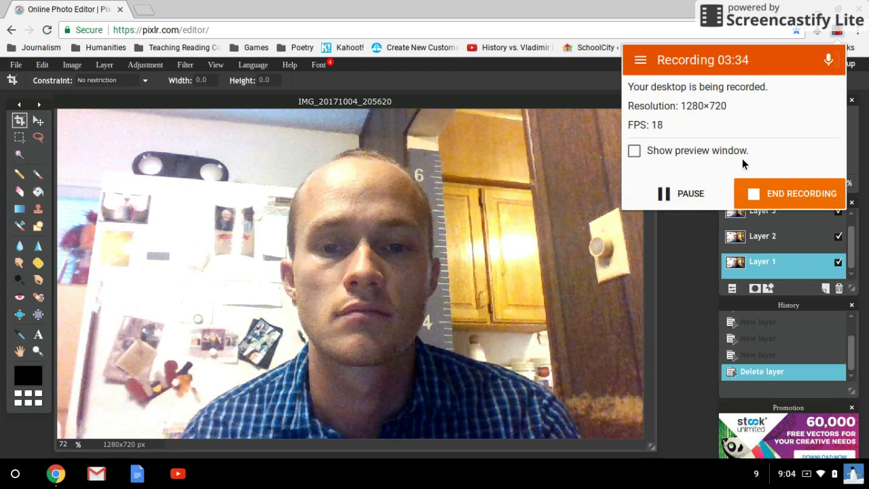
left_click(663, 195)
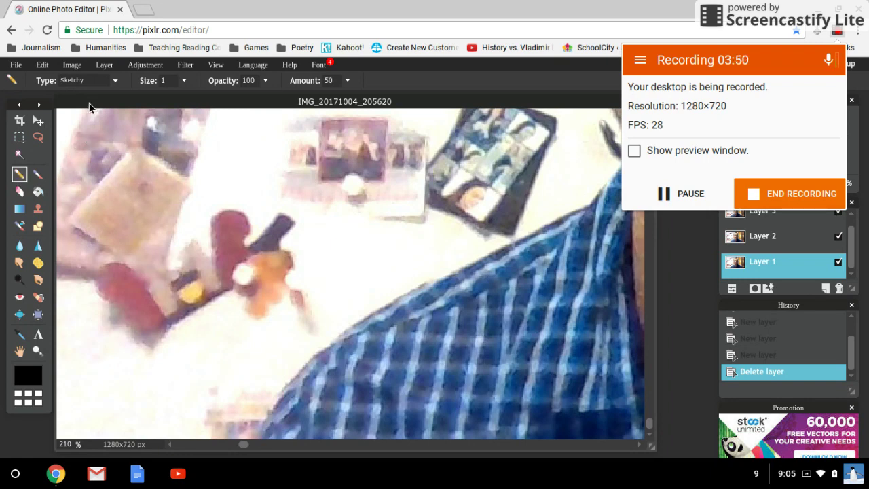
Set the Pencil tool's type to Plain and its size to 3.
left_click(116, 80)
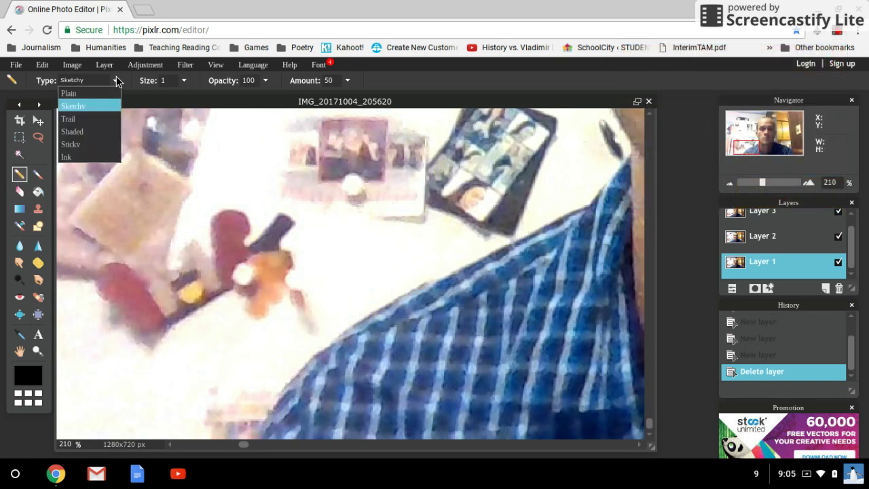
left_click(99, 93)
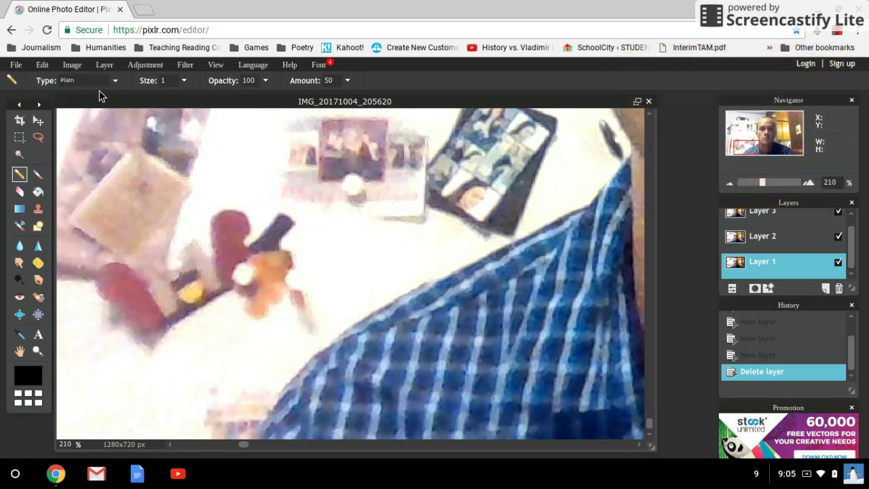
left_click(184, 80)
left_click(171, 80)
Try tracing the shoulder's upper edge in black with the pencil directly on the photo layers, Layer 1 and Layer 3.
left_click(304, 366)
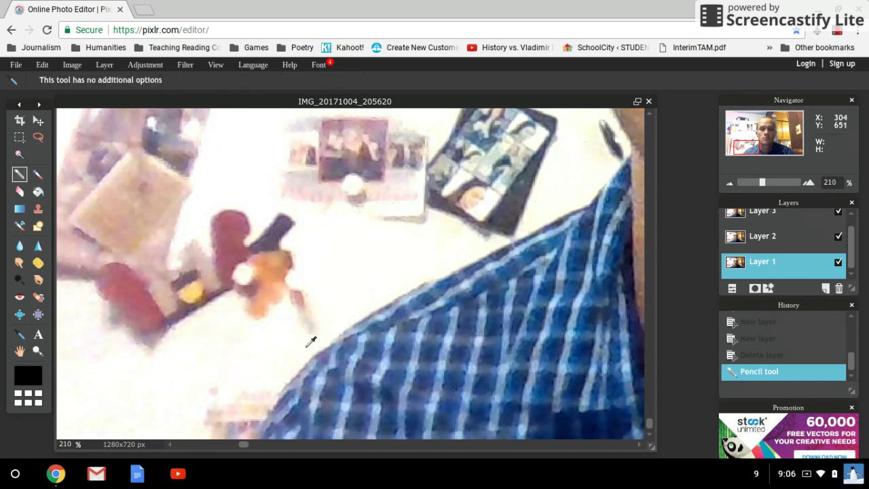
key("ctrl+z")
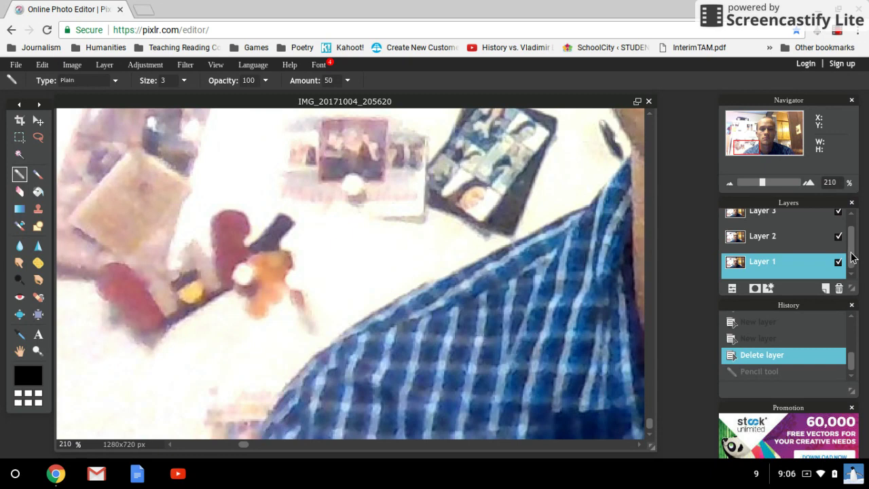
left_click_drag(850, 263, 853, 250)
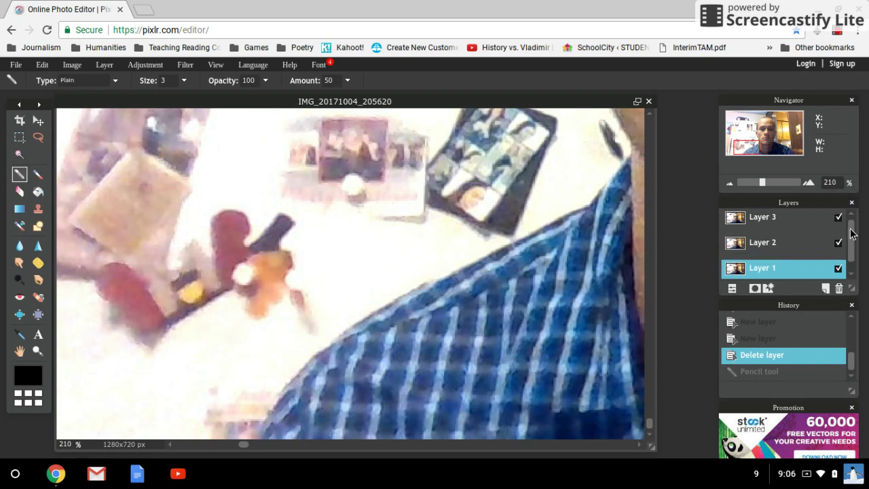
left_click(765, 221)
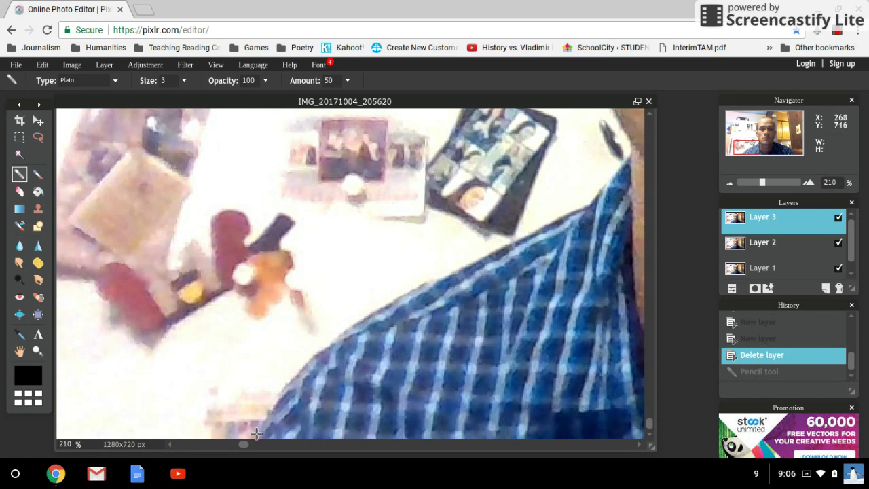
mouse_move(251, 436)
left_mouse_down()
mouse_move(287, 381)
mouse_move(357, 322)
mouse_move(594, 199)
left_mouse_up()
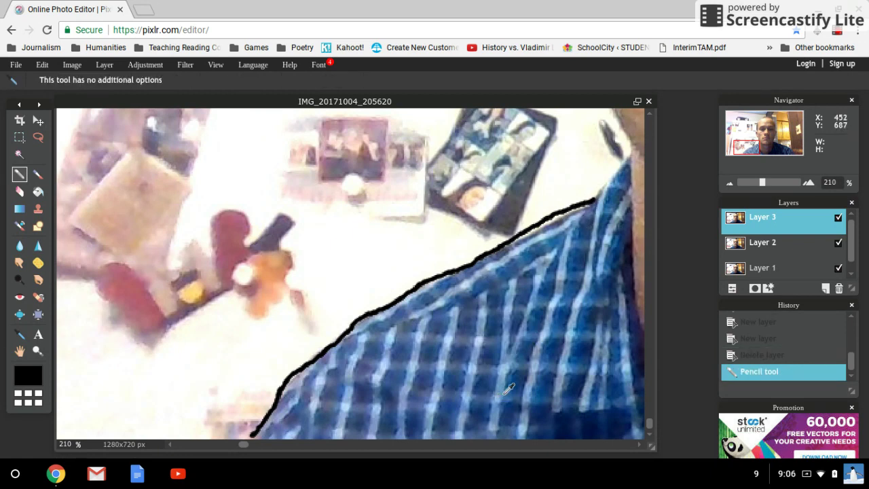
key("ctrl+z")
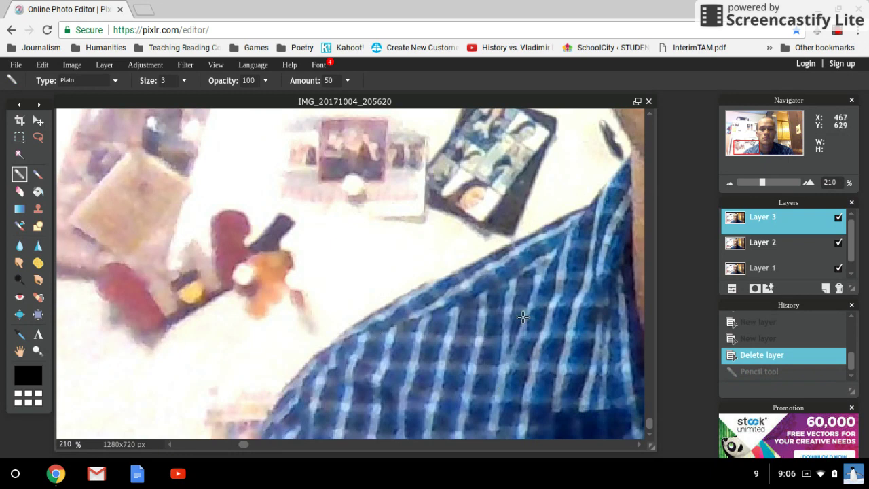
Add a new layer above Layer 3 and trace the shoulder, jaw and ear on it in black with the pencil.
left_click(825, 290)
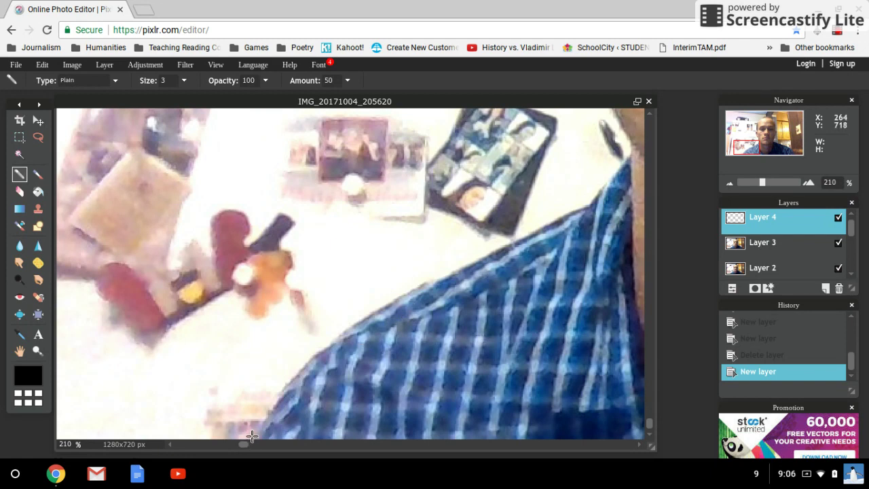
mouse_move(254, 438)
left_mouse_down()
mouse_move(281, 391)
mouse_move(344, 331)
mouse_move(423, 282)
mouse_move(582, 210)
mouse_move(630, 144)
left_mouse_up()
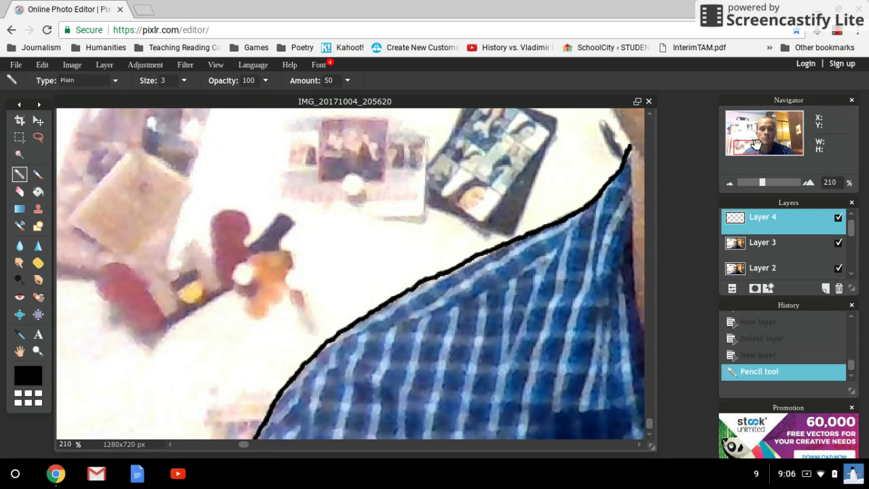
left_click_drag(749, 146, 760, 139)
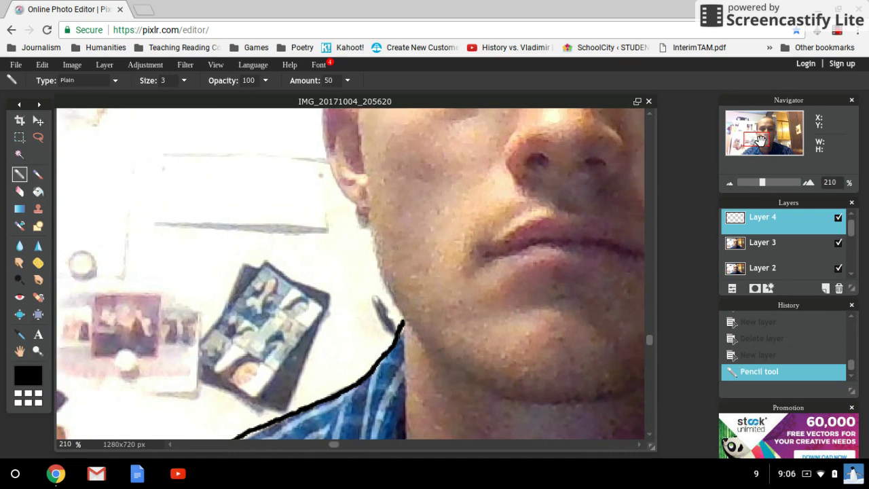
mouse_move(400, 322)
left_mouse_down()
mouse_move(367, 207)
mouse_move(334, 188)
mouse_move(326, 169)
mouse_move(317, 107)
left_mouse_up()
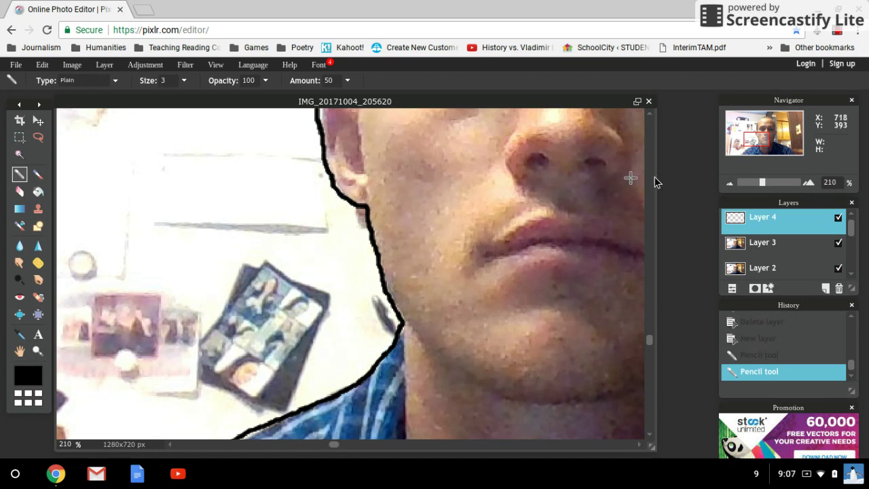
left_click_drag(754, 139, 755, 129)
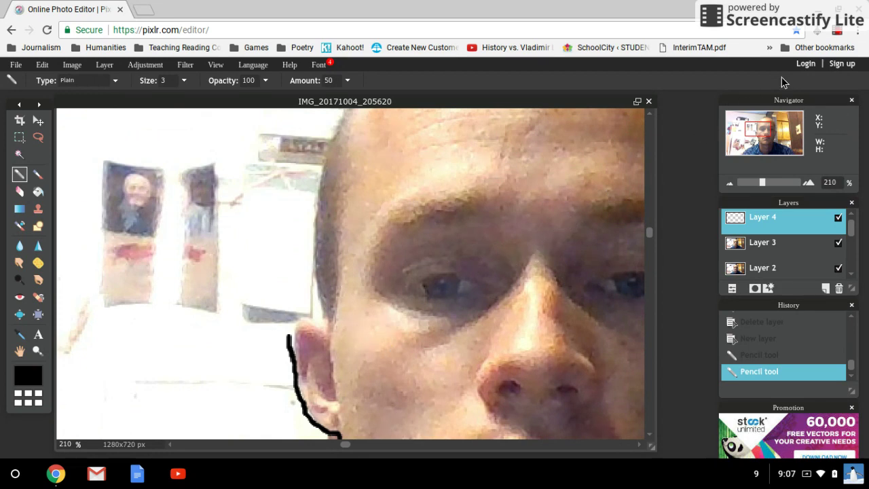
left_click(837, 31)
left_click(683, 196)
left_click(688, 177)
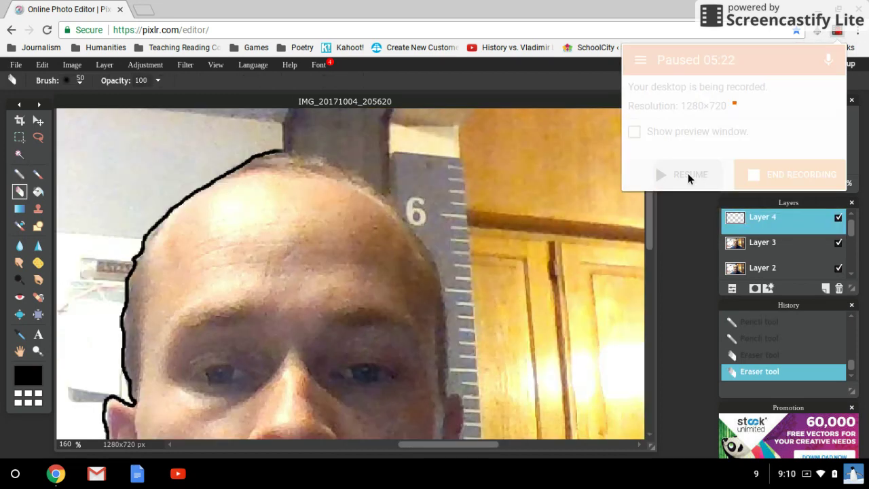
Continue the head outline on Layer 4 with connected size 3 Line tool segments from the crown down to the temple beside the ruler.
left_click(38, 227)
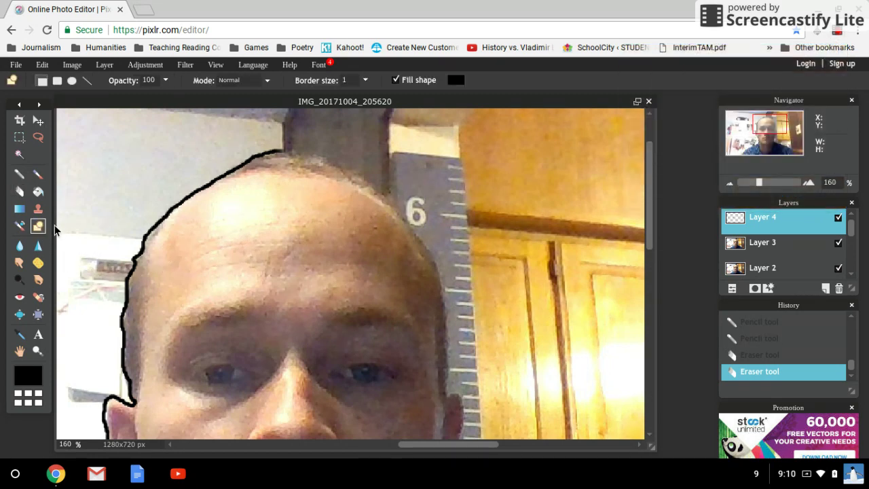
left_click(87, 81)
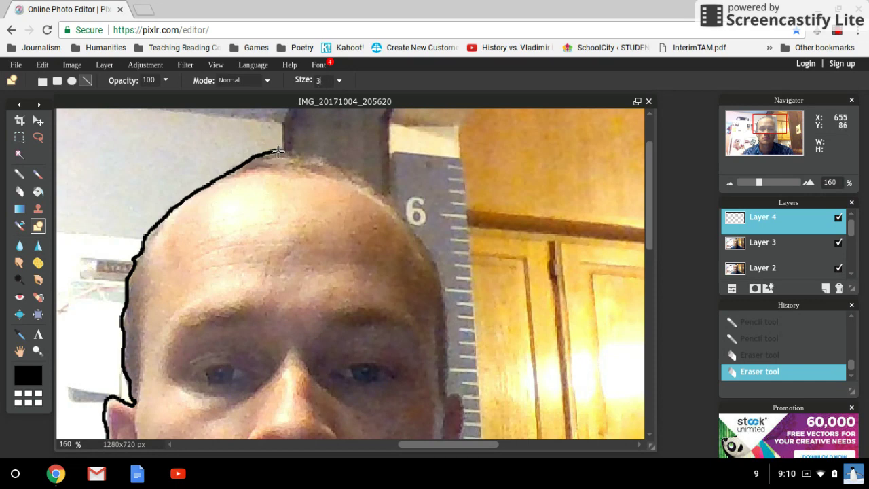
left_click_drag(278, 150, 312, 156)
left_click(312, 156, "shift")
left_click(348, 168, "shift")
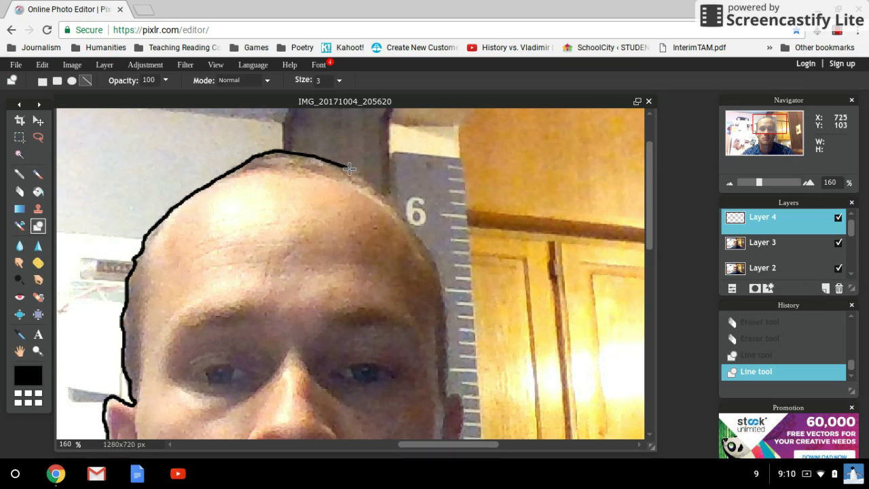
left_click(383, 191, "shift")
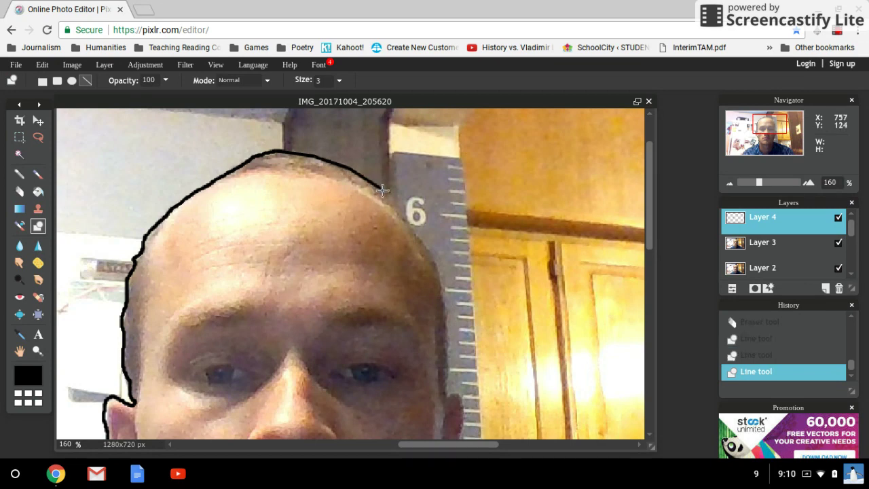
left_click(409, 220, "shift")
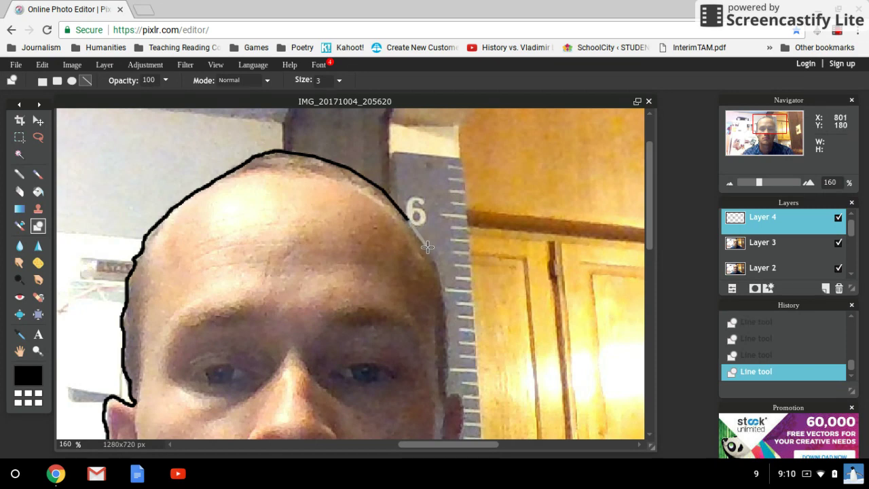
left_click(445, 279, "shift")
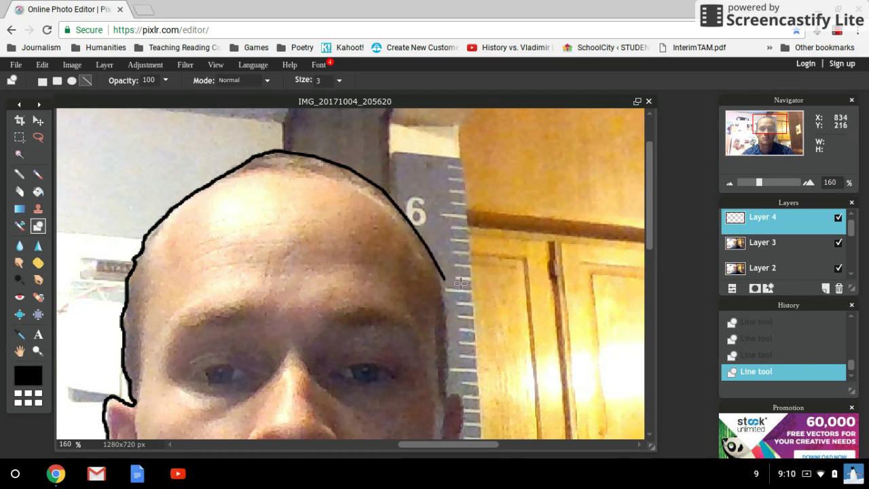
left_click(837, 35)
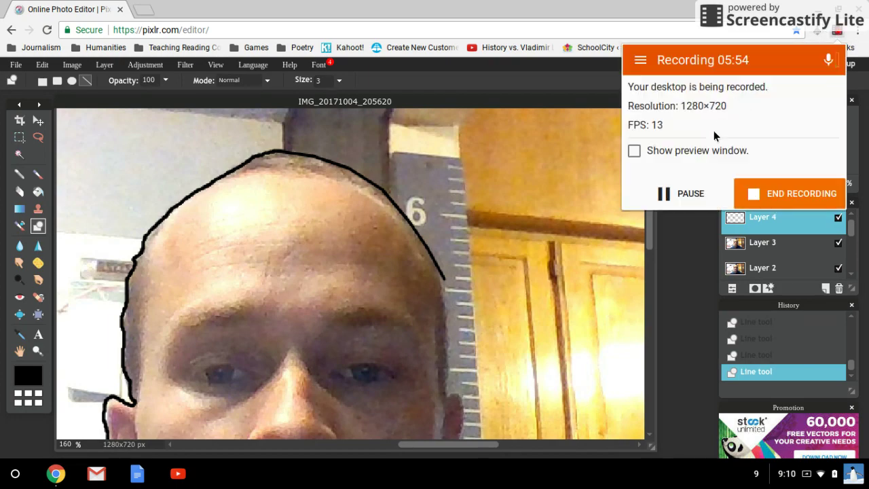
left_click(680, 194)
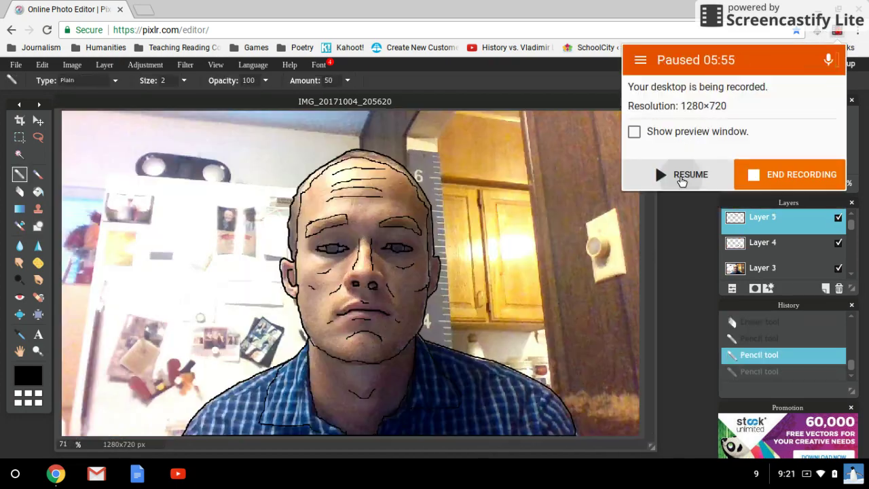
left_click(681, 177)
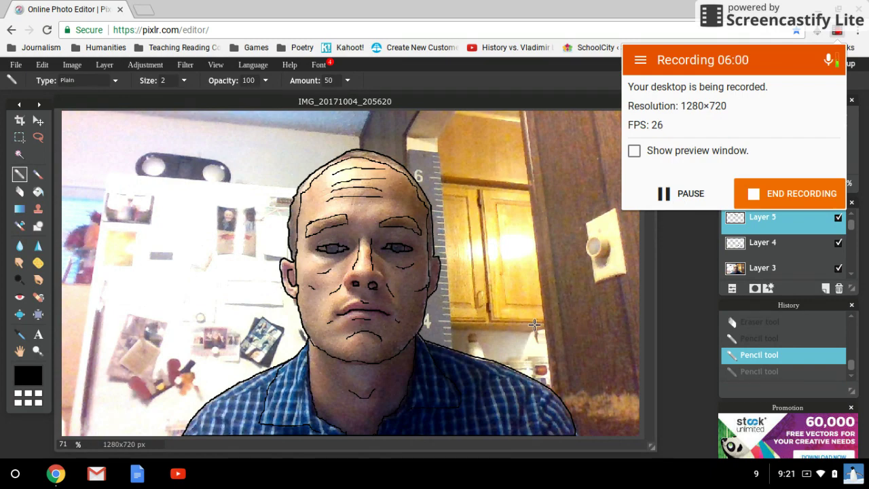
left_click(675, 284)
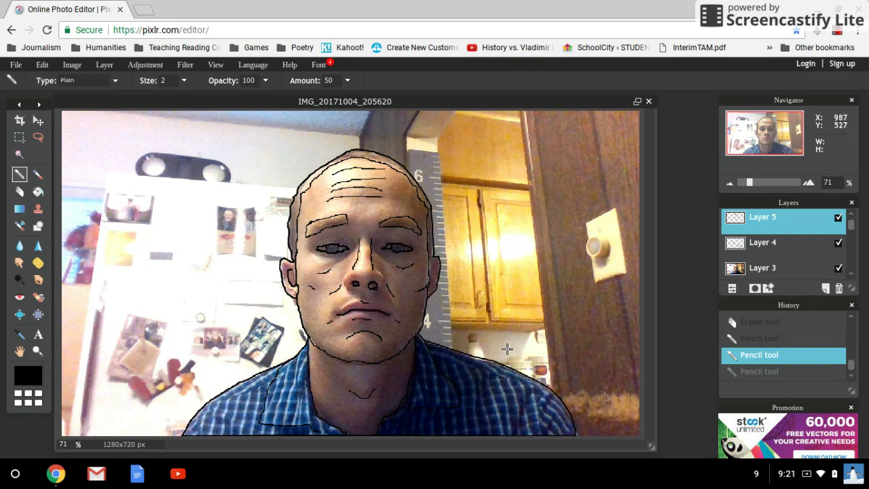
Hide the Layer 3 photo beneath the line drawing on Layers 4 and 5.
left_click(837, 269)
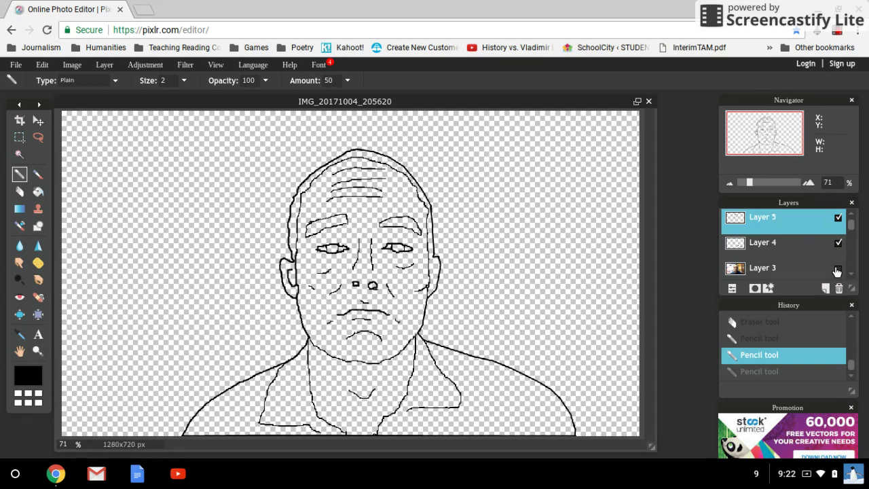
Check what Layers 3, 4 and 5 each contribute by toggling their visibility, and make Layer 4 the active layer.
left_click(838, 269)
left_click(837, 270)
left_click(768, 249)
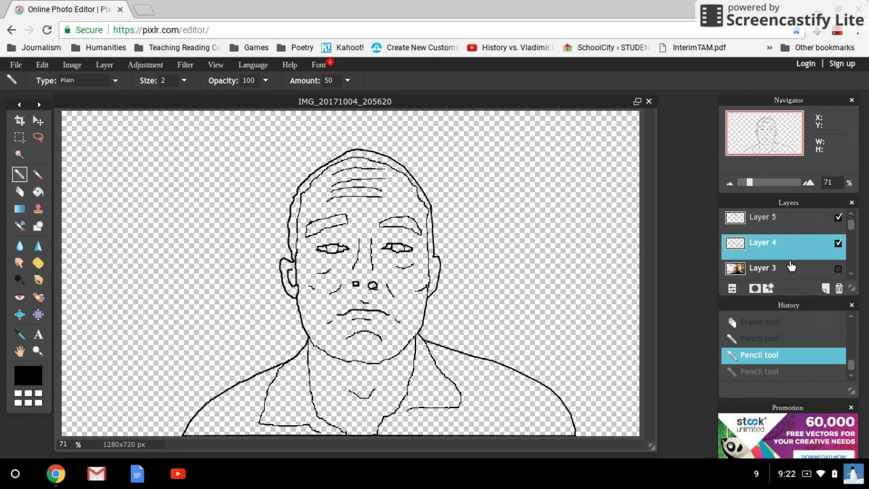
left_click(837, 219)
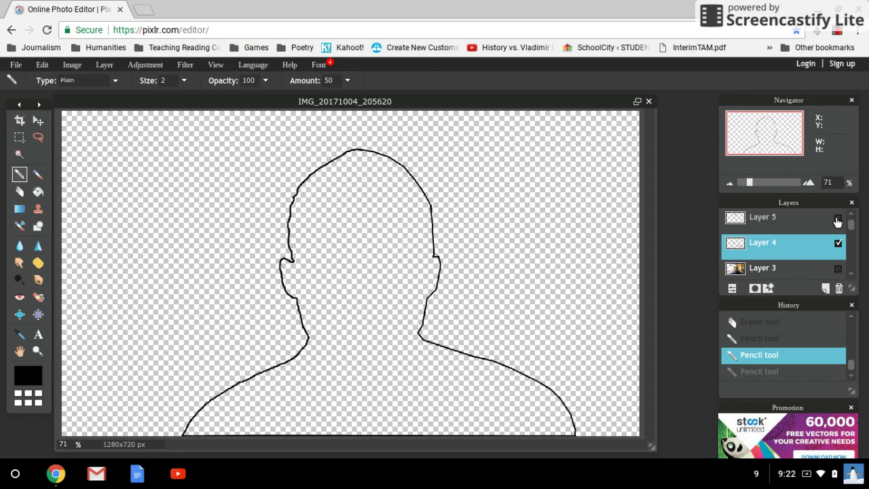
left_click(837, 218)
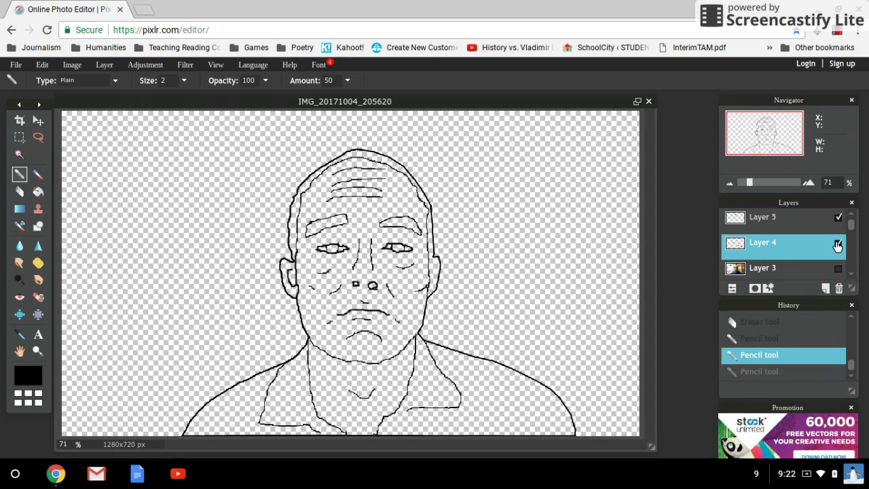
left_click(838, 245)
left_click(836, 246)
Copy the head and shoulder outline of Layer 4 with a full-canvas 1280 × 720 marquee and paste it as a new layer.
left_click(19, 138)
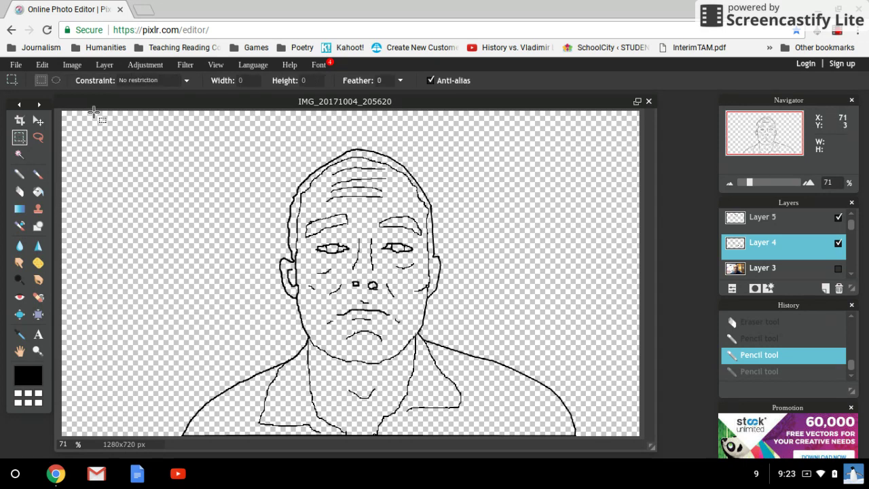
left_click_drag(73, 112, 644, 453)
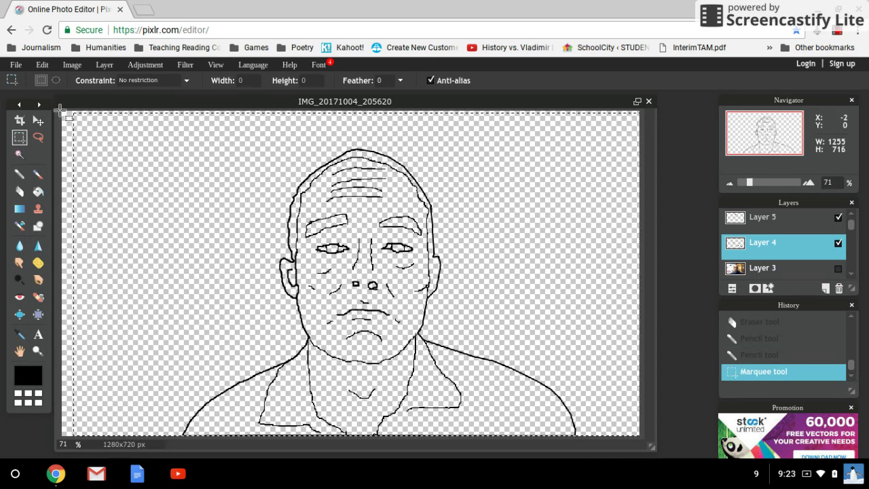
left_click_drag(61, 110, 643, 440)
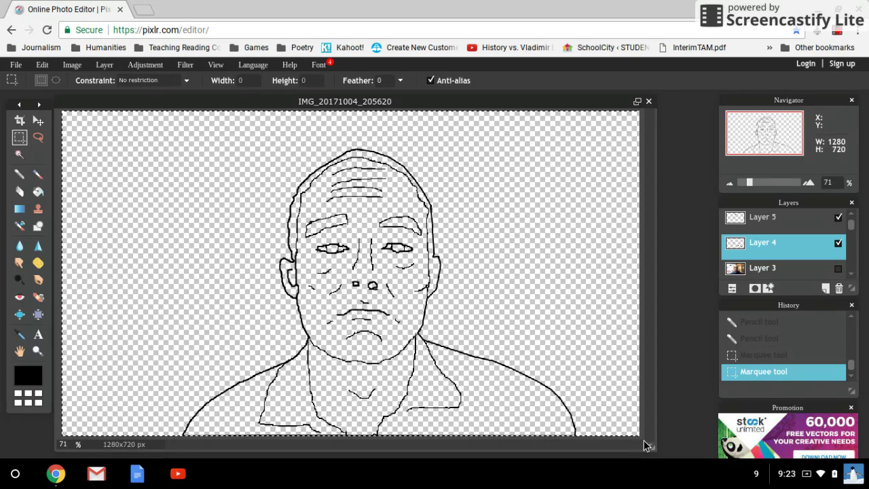
key("ctrl+c")
key("ctrl+d")
key("ctrl+v")
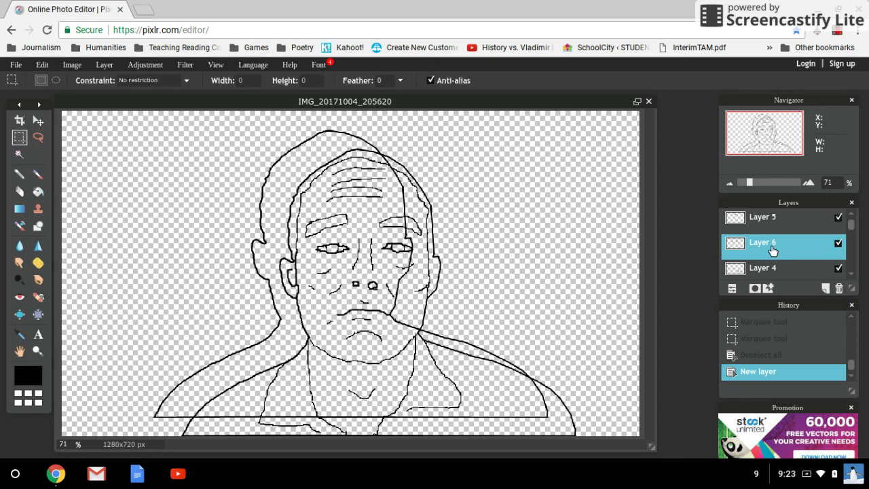
Place the pasted outline, Layer 6, above Layer 5 and align it slightly offset over the Layer 4 outline to thicken its lines.
left_click(838, 218)
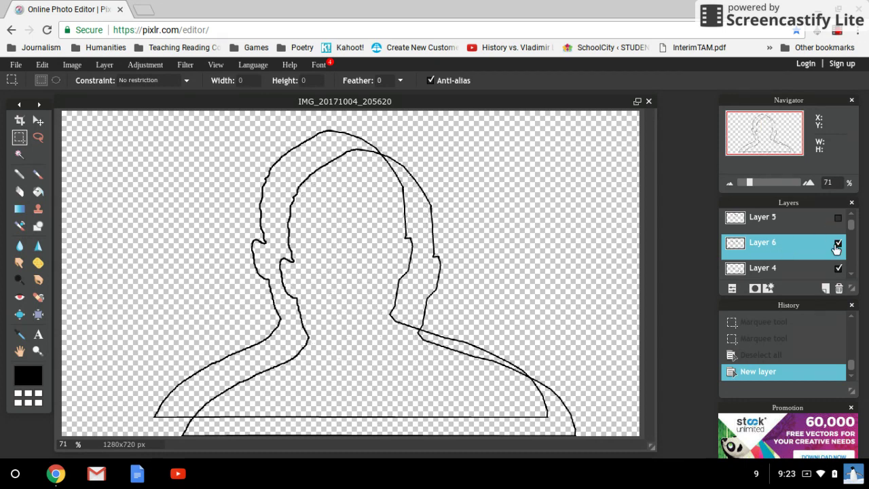
left_click(838, 269)
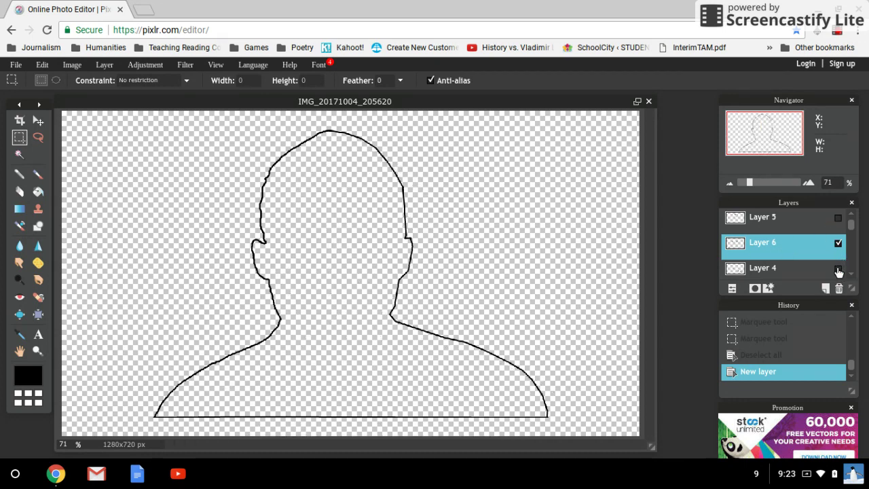
left_click(839, 218)
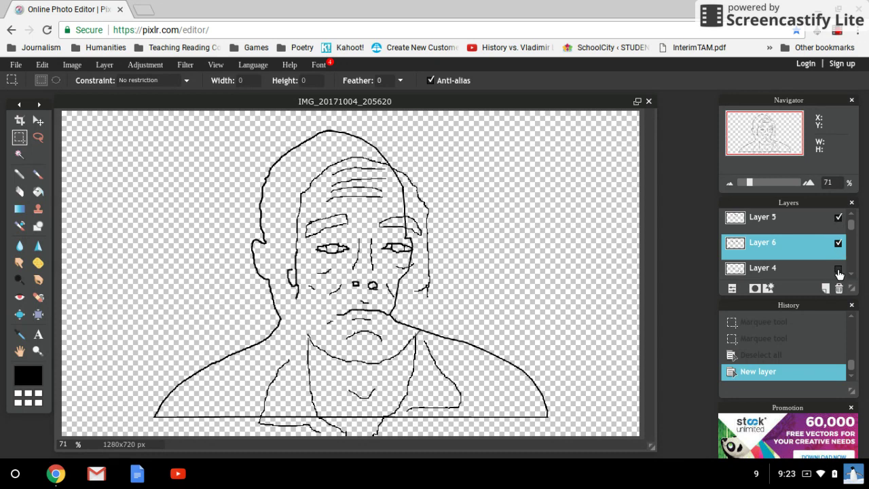
left_click(838, 269)
left_click_drag(795, 254, 796, 216)
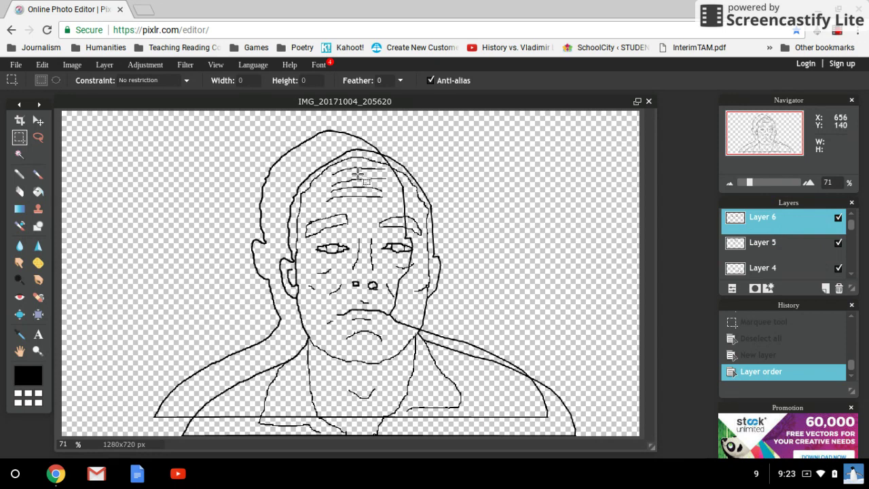
left_click(39, 122)
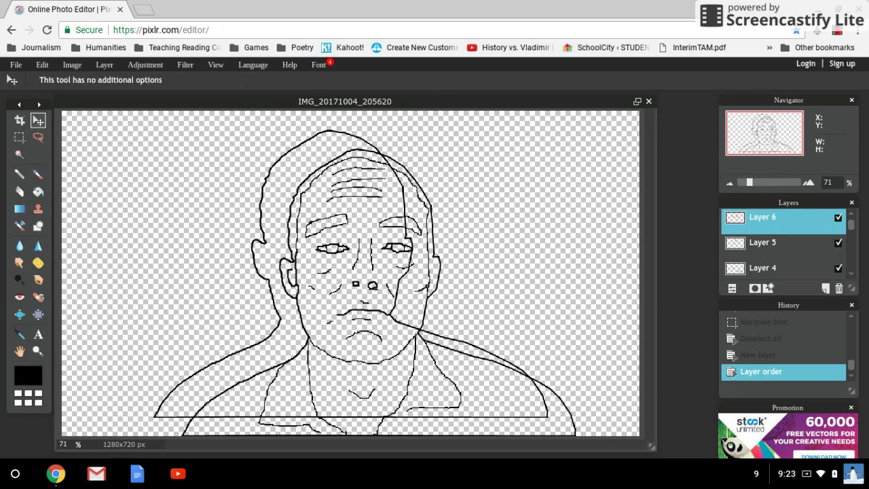
left_click_drag(306, 211, 338, 232)
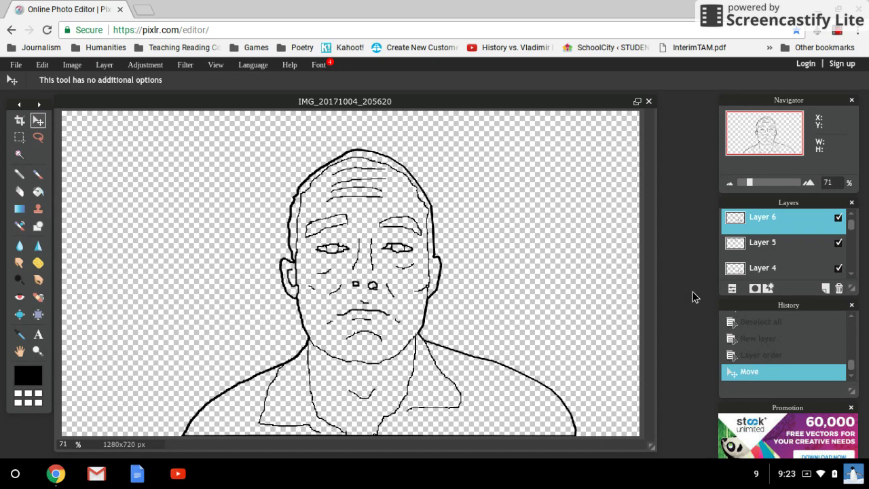
Hide Layers 6 and 4, copy the full canvas of facial lines on Layer 5 and paste it as a new layer.
left_click(837, 218)
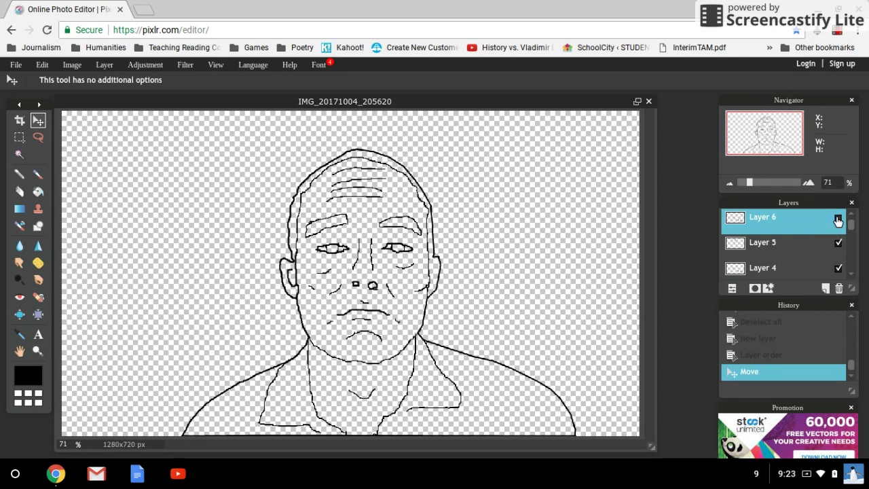
left_click(794, 246)
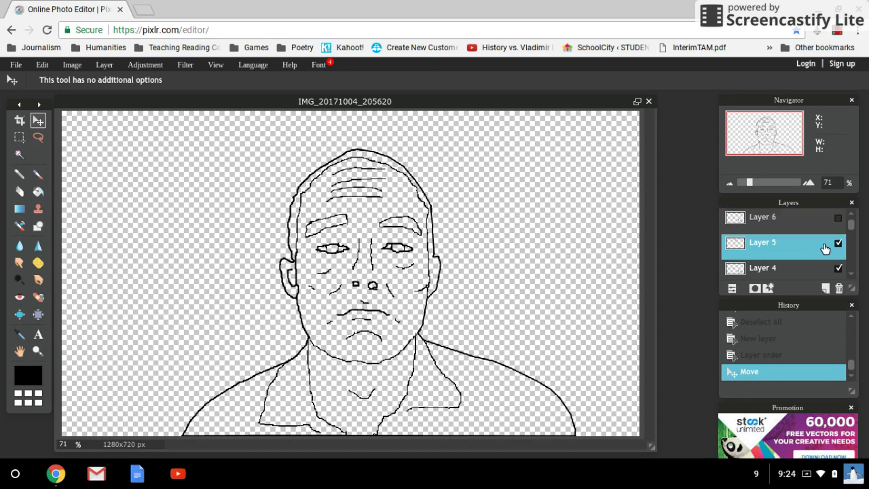
left_click(838, 268)
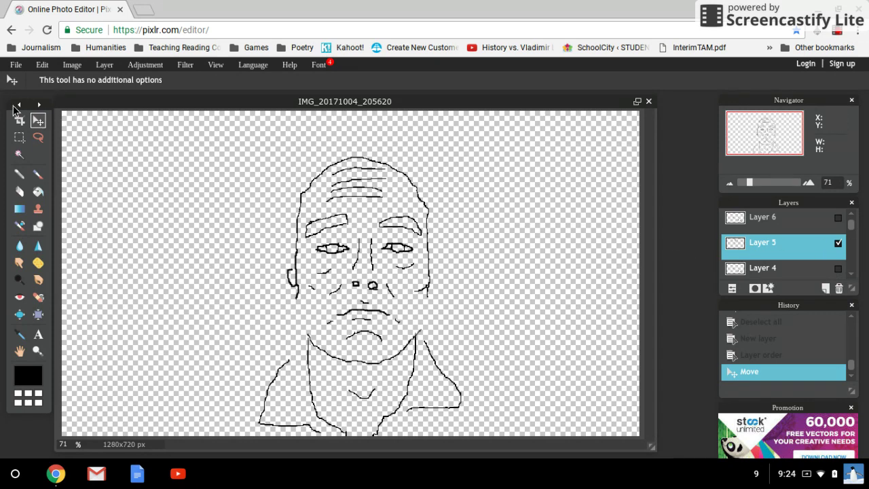
left_click(19, 137)
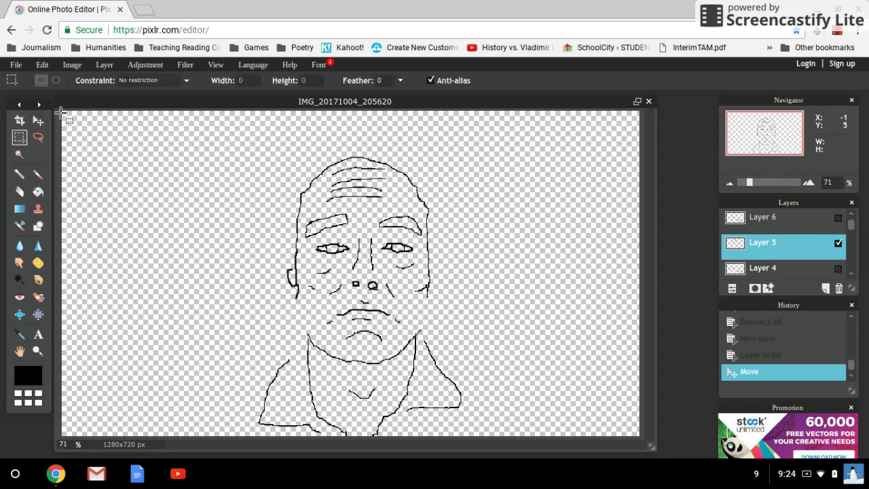
left_click_drag(60, 112, 650, 446)
key("ctrl+c")
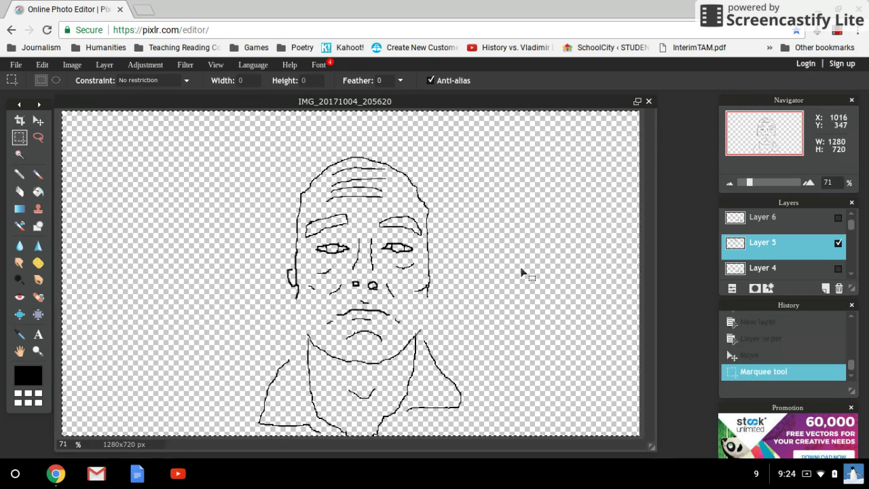
key("ctrl+v")
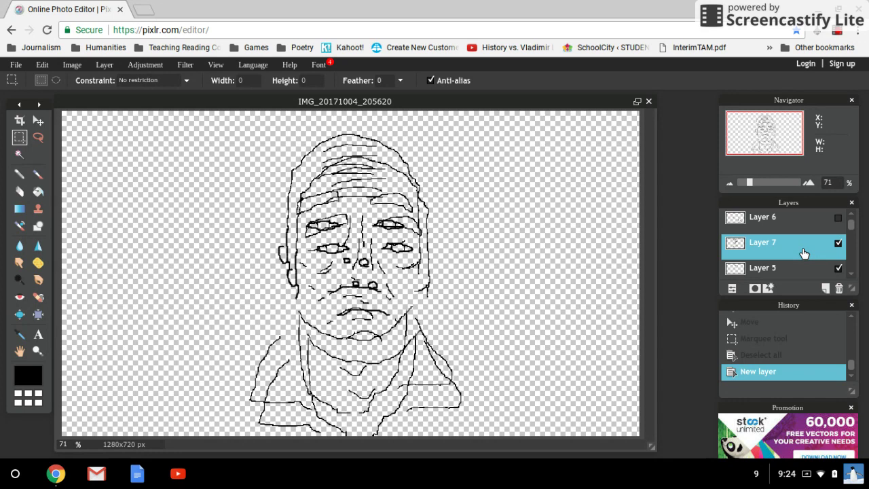
Place the pasted facial lines, Layer 7, above Layer 6 and align them over the original lines on Layer 5.
left_click_drag(804, 252, 804, 216)
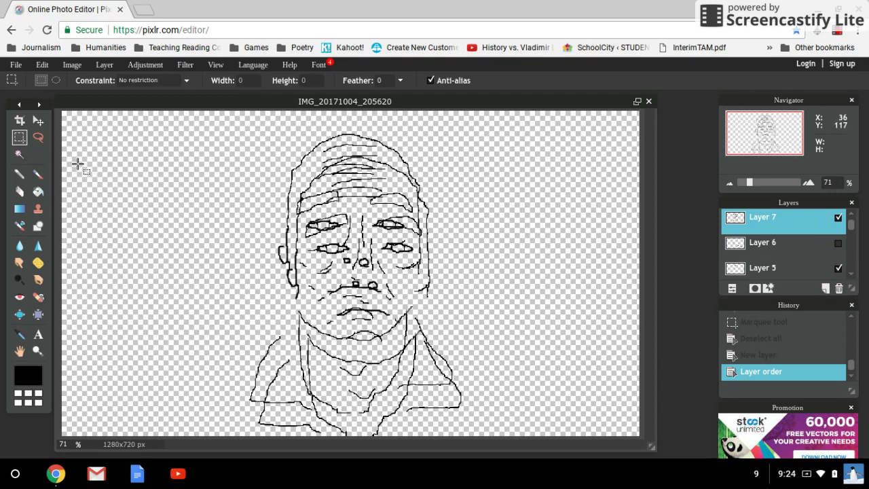
left_click(38, 120)
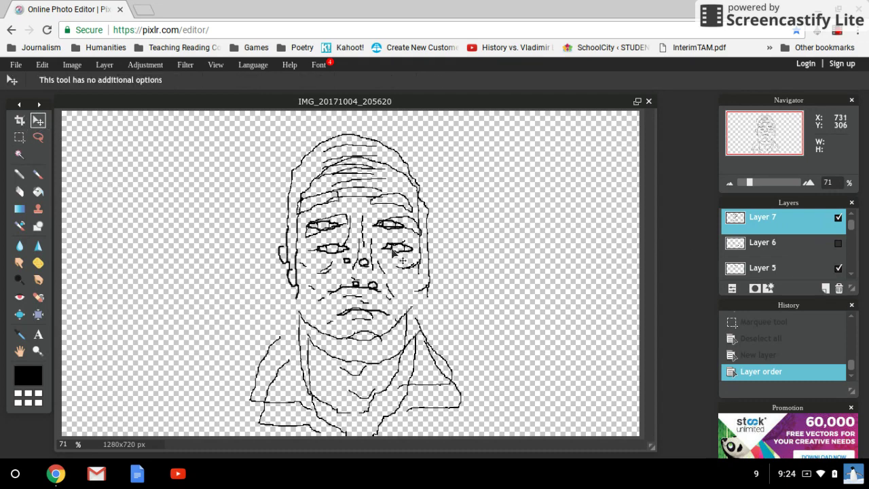
left_click_drag(392, 256, 399, 286)
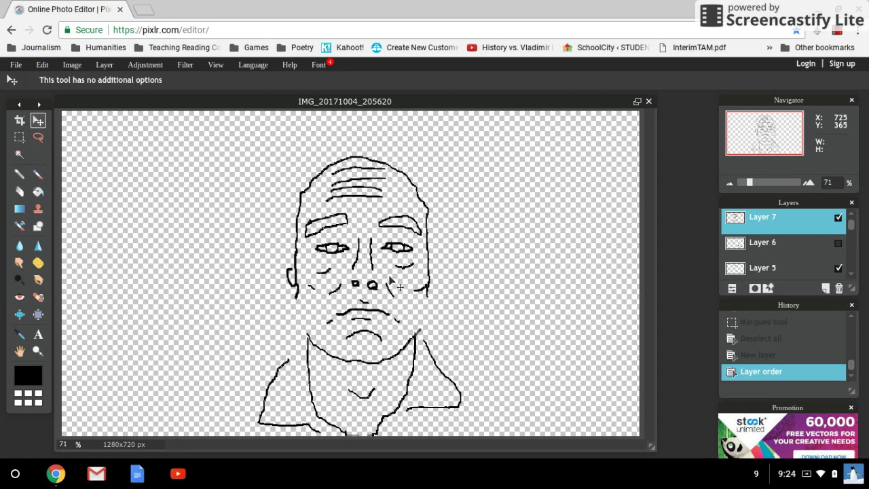
left_click_drag(400, 286, 401, 287)
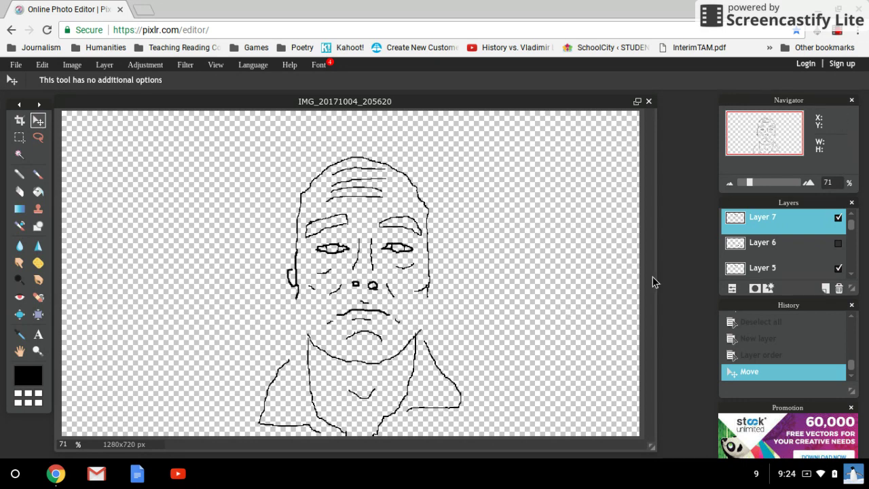
Hide Layer 5, show Layer 6 and merge Layer 7 down into it.
left_click(838, 268)
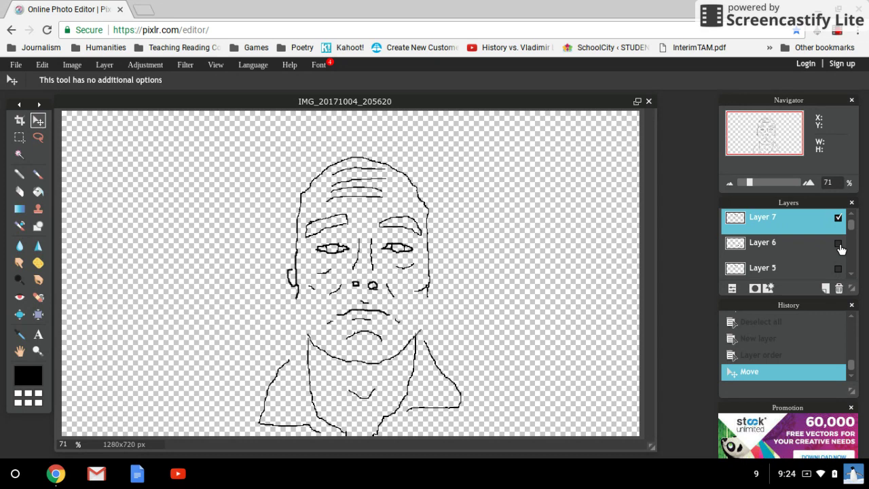
left_click(838, 243)
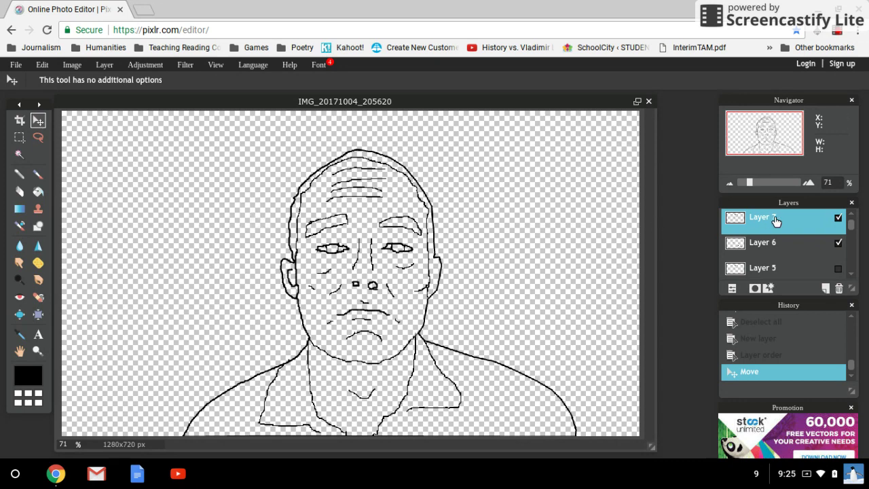
left_click(106, 66)
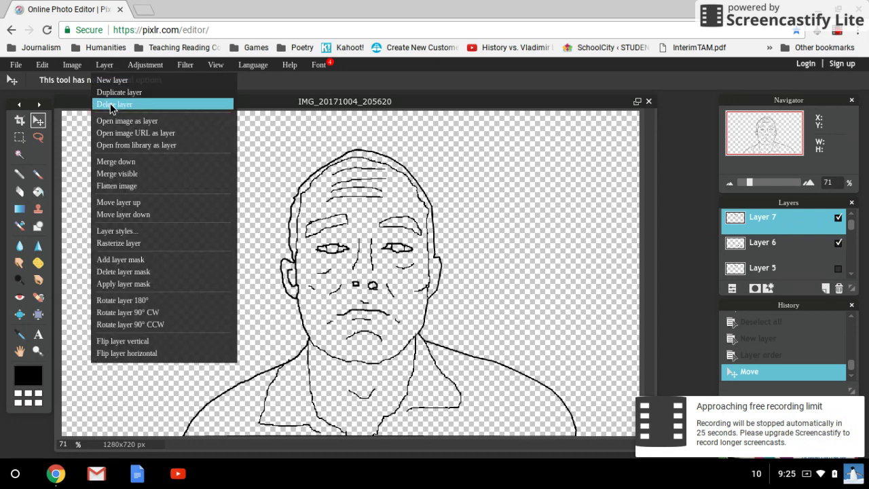
left_click(121, 162)
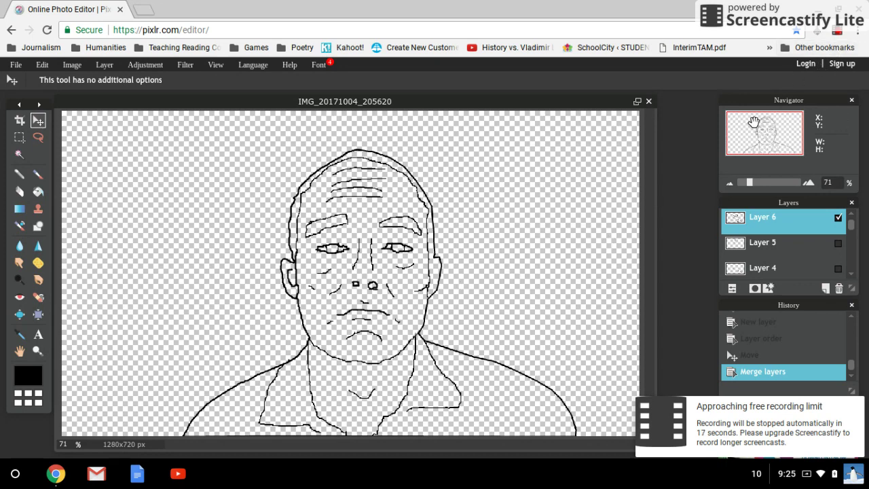
left_click(836, 33)
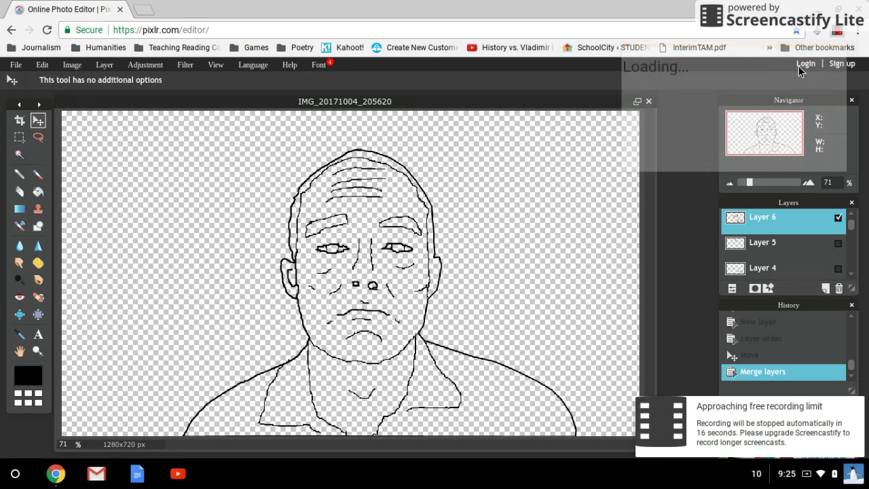
left_click(682, 196)
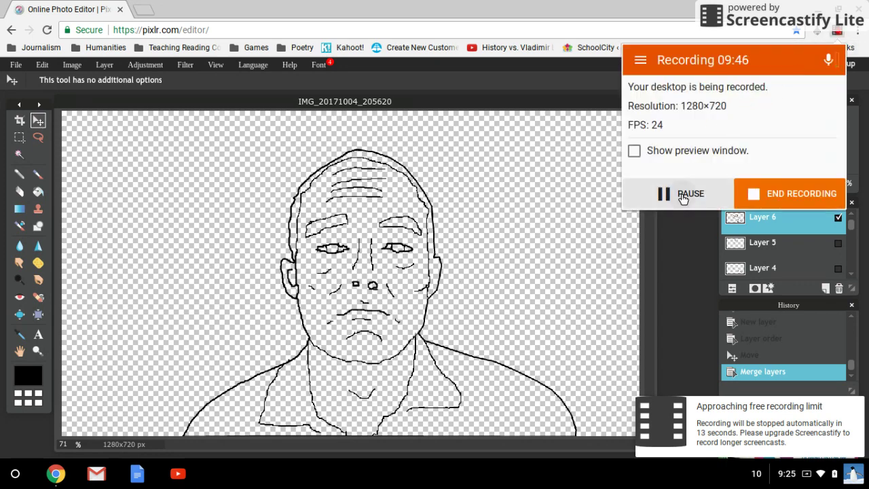